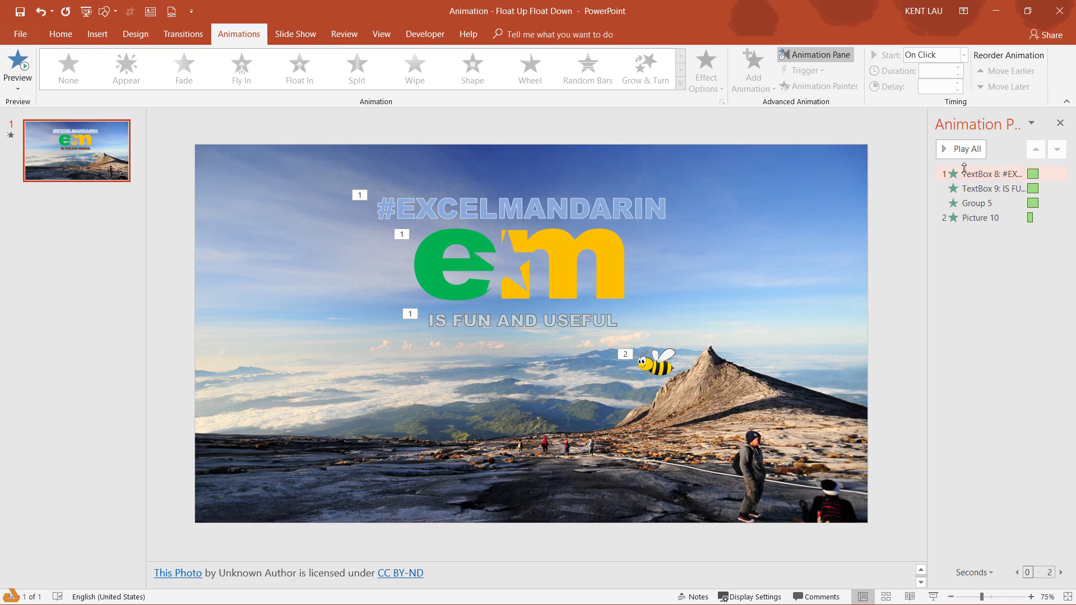
Step: Preview the slide's existing animations starting from the title
{"action": "left_click", "coordinate": [964, 171]}
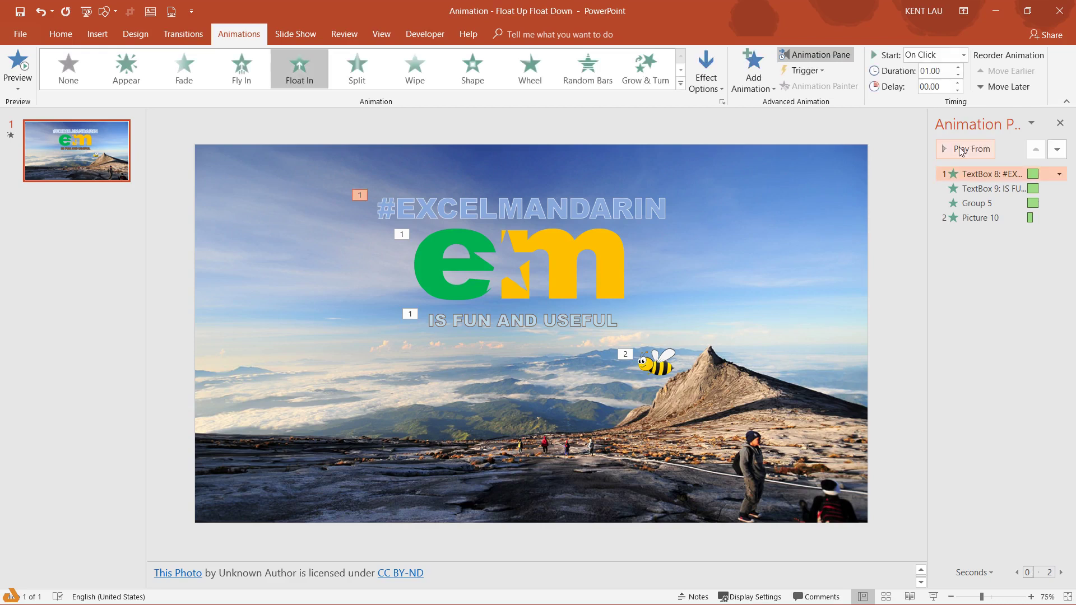
{"action": "left_click", "coordinate": [960, 151]}
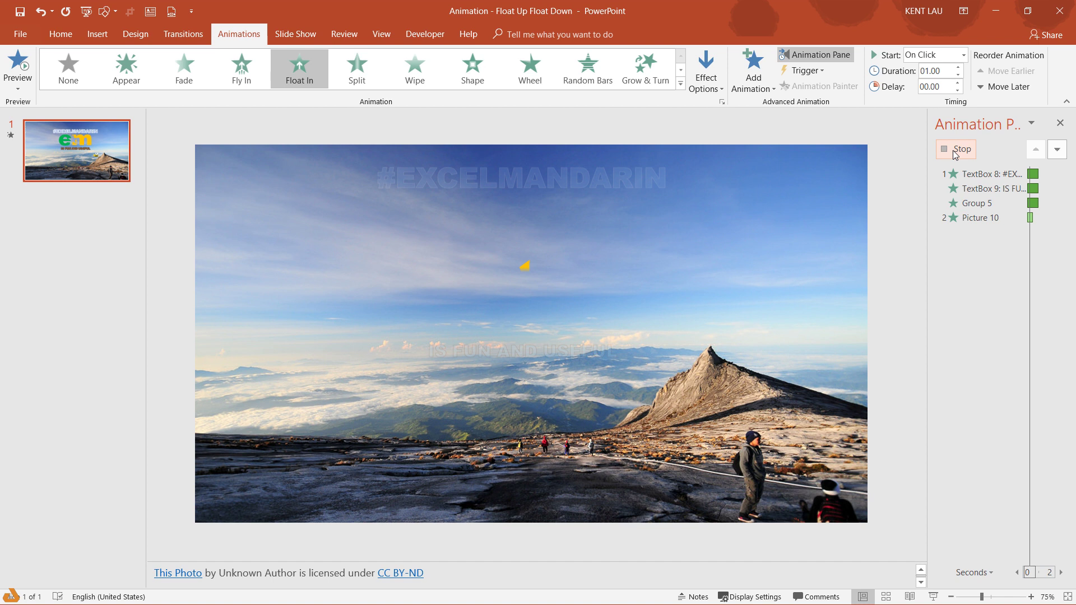
{"action": "left_click", "coordinate": [952, 150]}
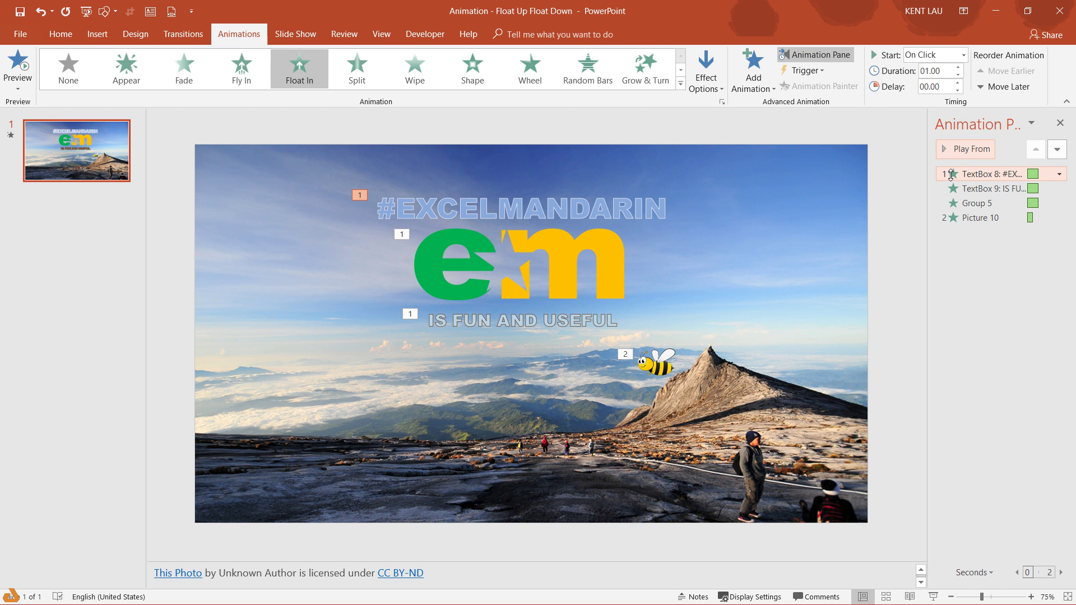
Step: Remove all animations from the slide, then select the #EXCELMANDARIN title
{"action": "key", "text": "ctrl+a"}
{"action": "key", "text": "shift+F10"}
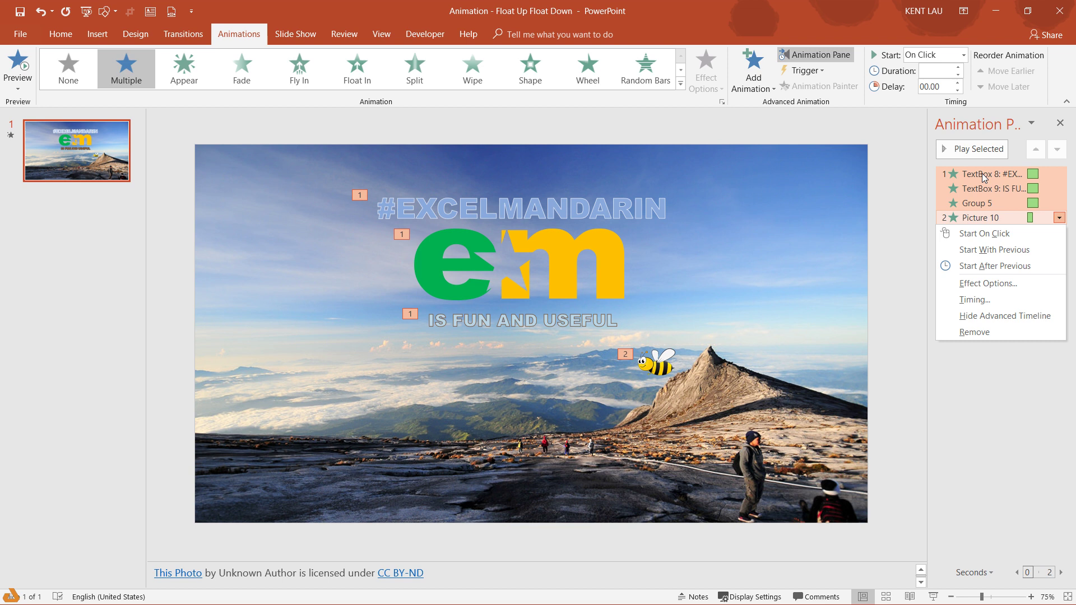
{"action": "left_click", "coordinate": [980, 338]}
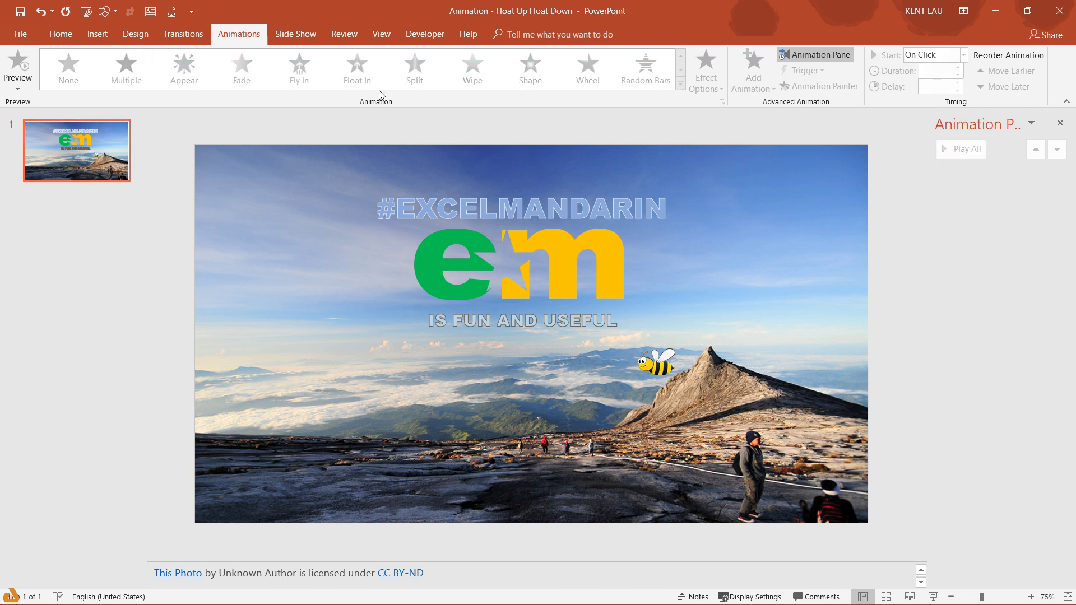
{"action": "left_click", "coordinate": [381, 209]}
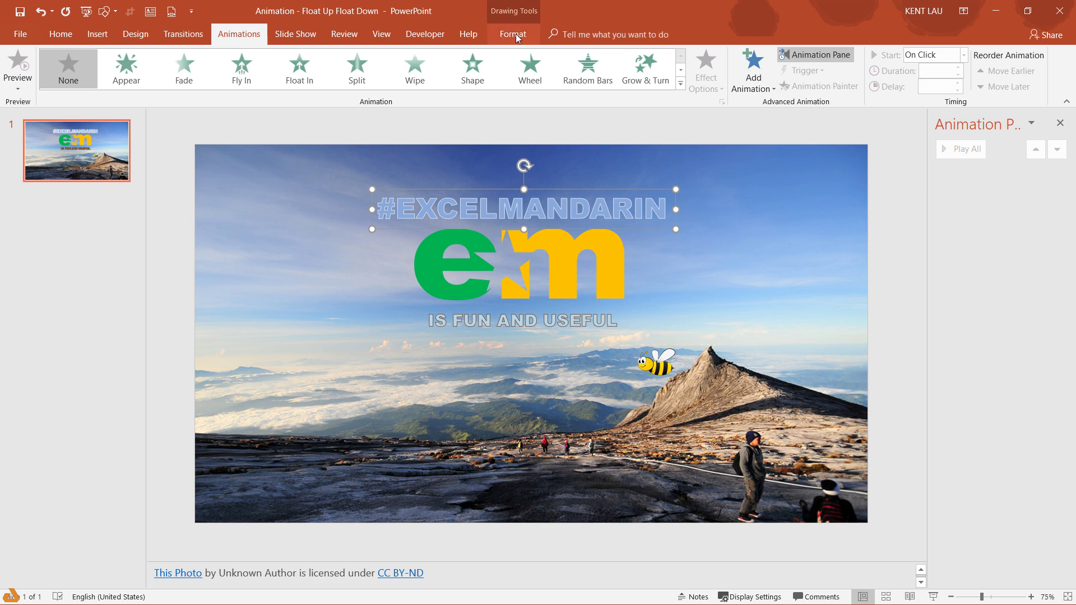
Step: Give the #EXCELMANDARIN title a Float In entrance, Float Down, with 2-second duration, and preview it
{"action": "left_click", "coordinate": [813, 56]}
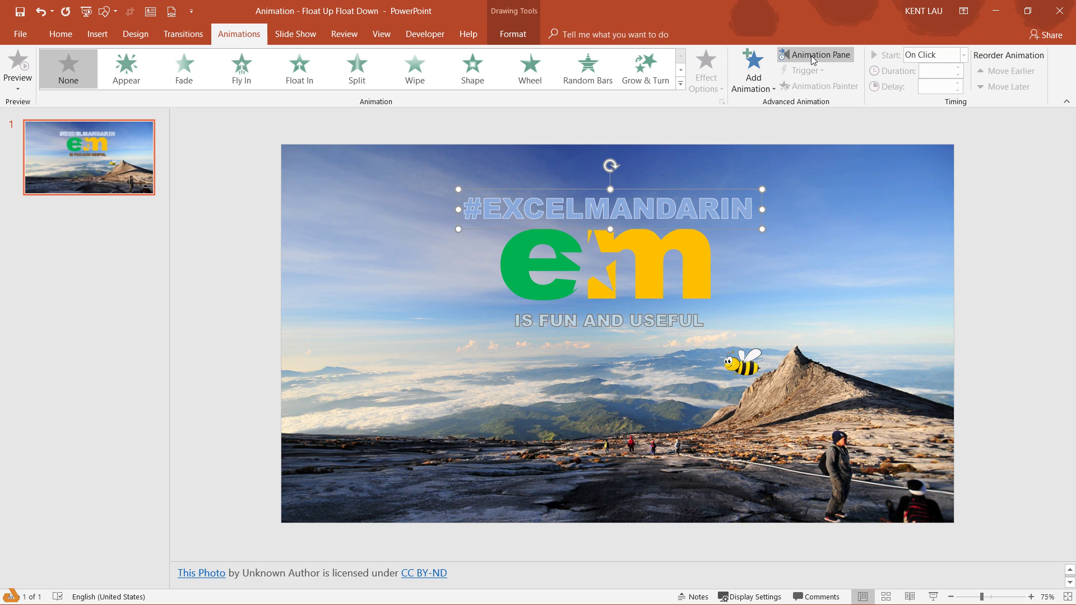
{"action": "left_click", "coordinate": [813, 56]}
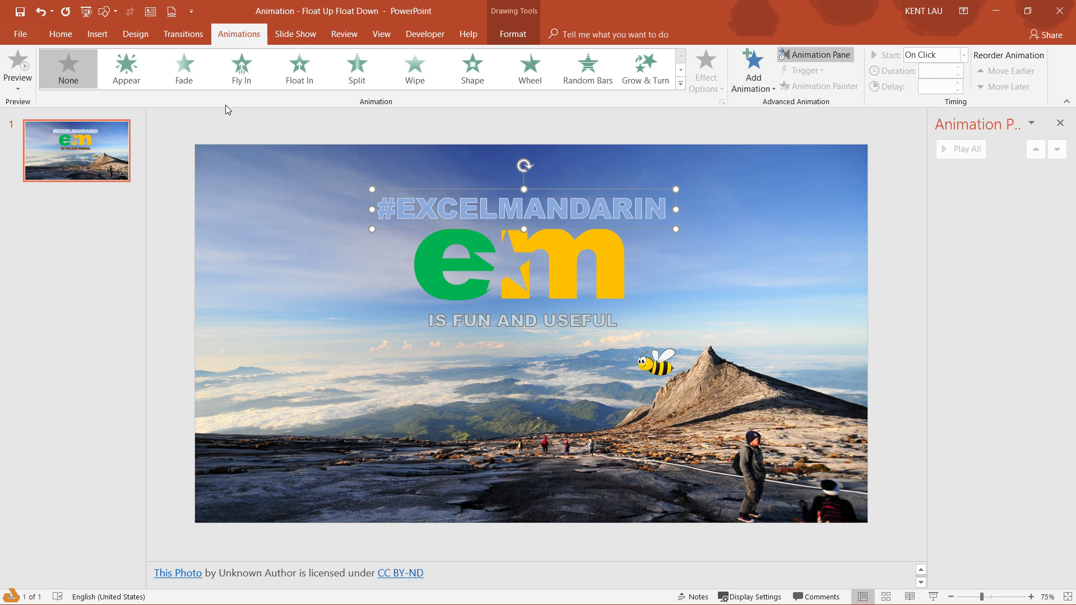
{"action": "left_click", "coordinate": [299, 70]}
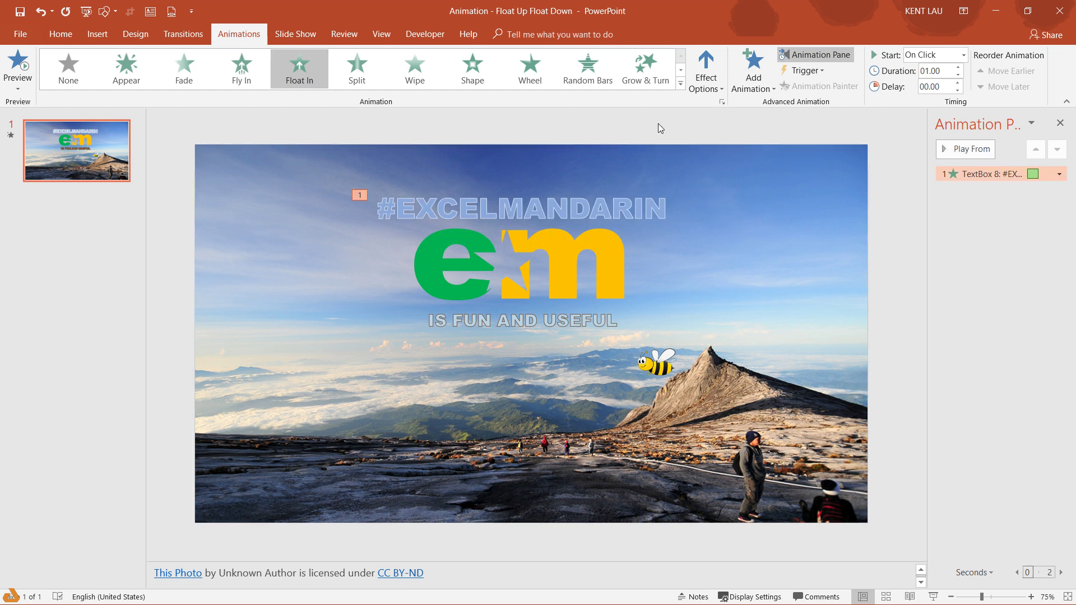
{"action": "left_click", "coordinate": [706, 79]}
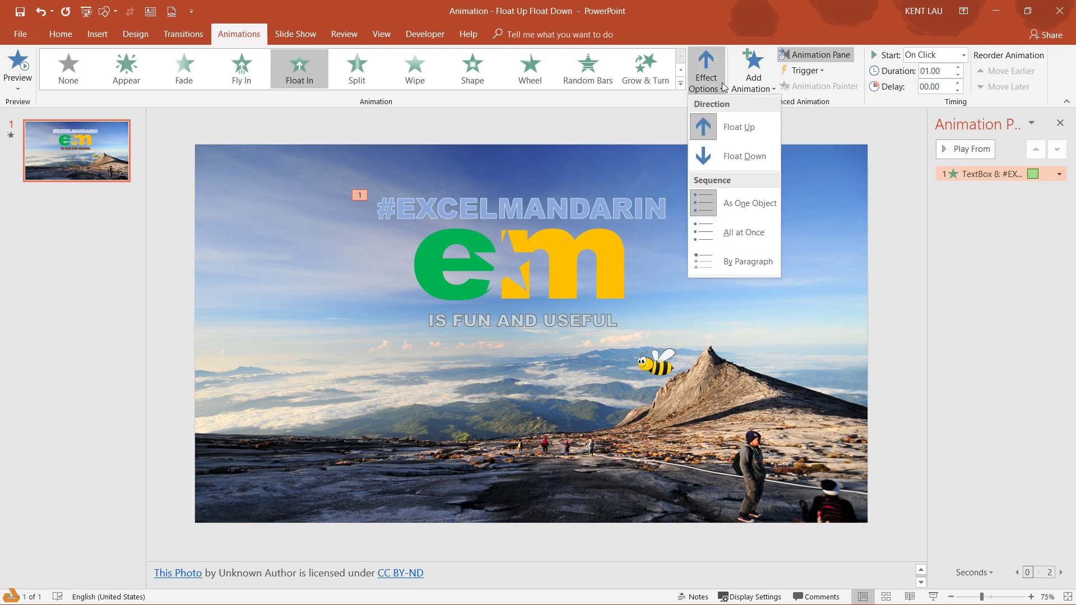
{"action": "left_click", "coordinate": [731, 161]}
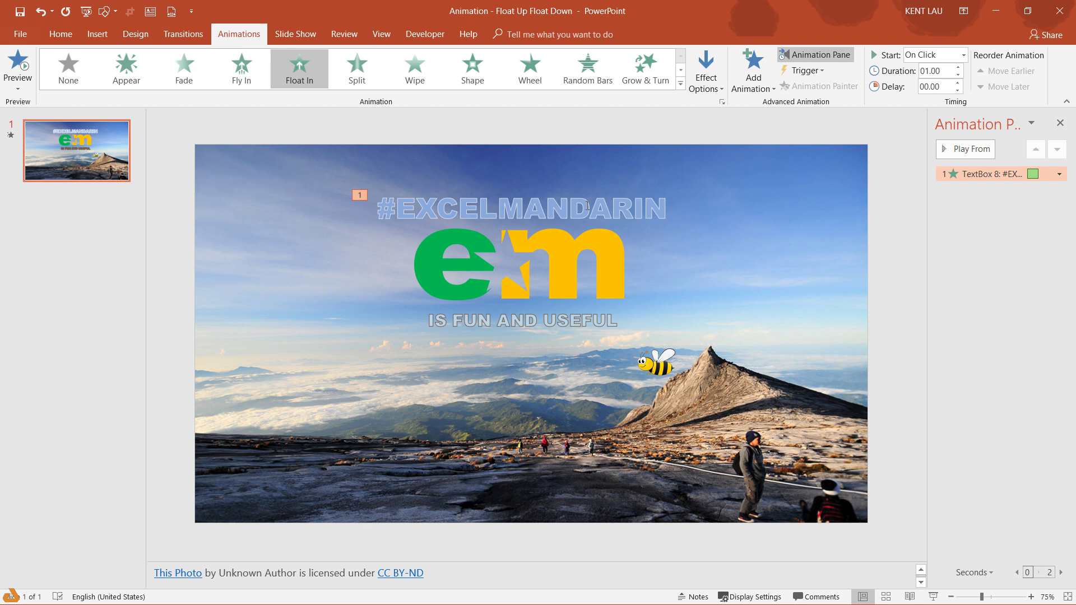
{"action": "left_click", "coordinate": [927, 71]}
{"action": "left_click_drag", "start_coordinate": [927, 73], "coordinate": [925, 73]}
{"action": "type", "text": "2"}
{"action": "left_click", "coordinate": [962, 148]}
{"action": "left_click", "coordinate": [539, 208]}
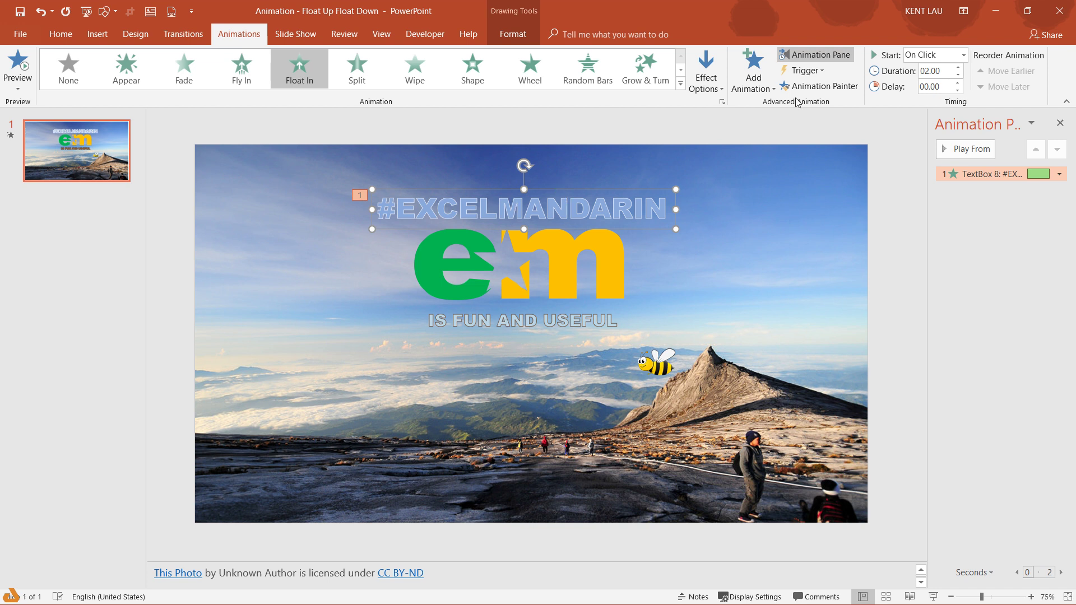
Step: Copy the title's animation to the IS FUN AND USEFUL tagline with Animation Painter, set to Float Up
{"action": "left_click", "coordinate": [836, 93]}
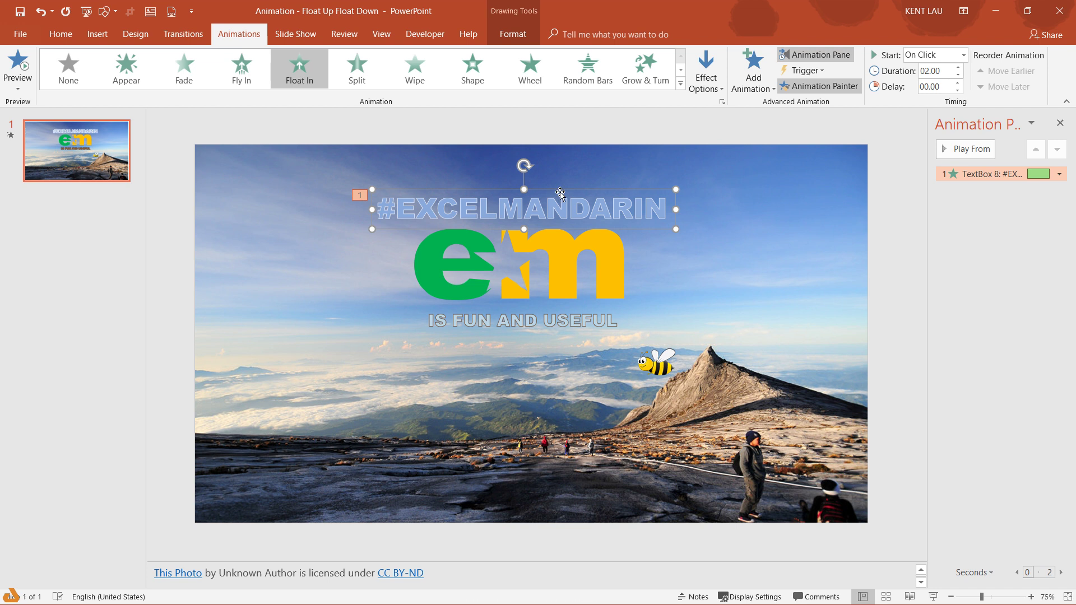
{"action": "left_click", "coordinate": [835, 86]}
{"action": "left_click", "coordinate": [502, 322]}
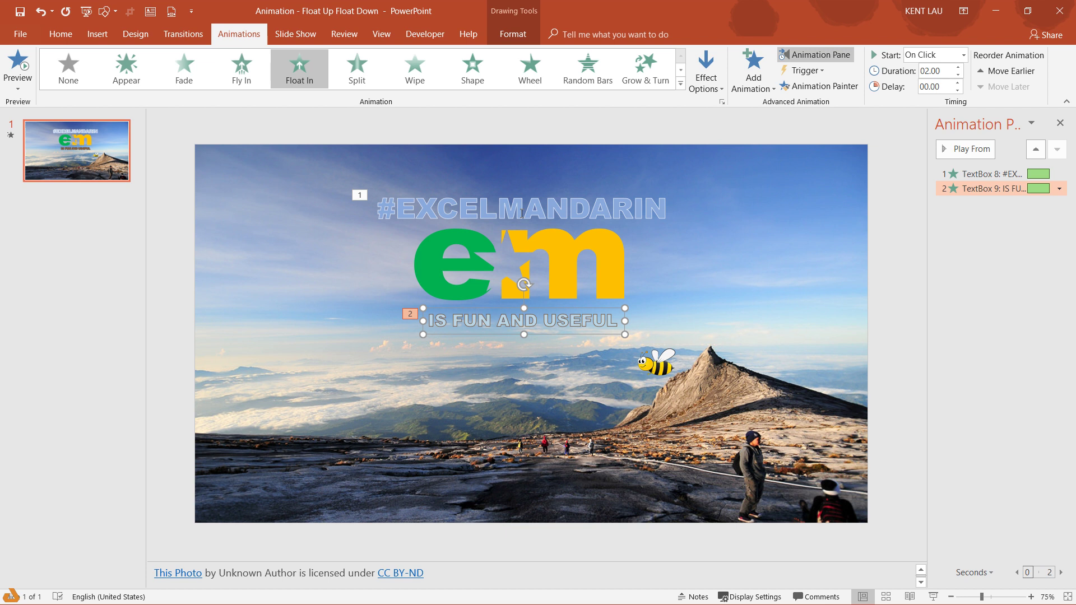
{"action": "left_click", "coordinate": [717, 91]}
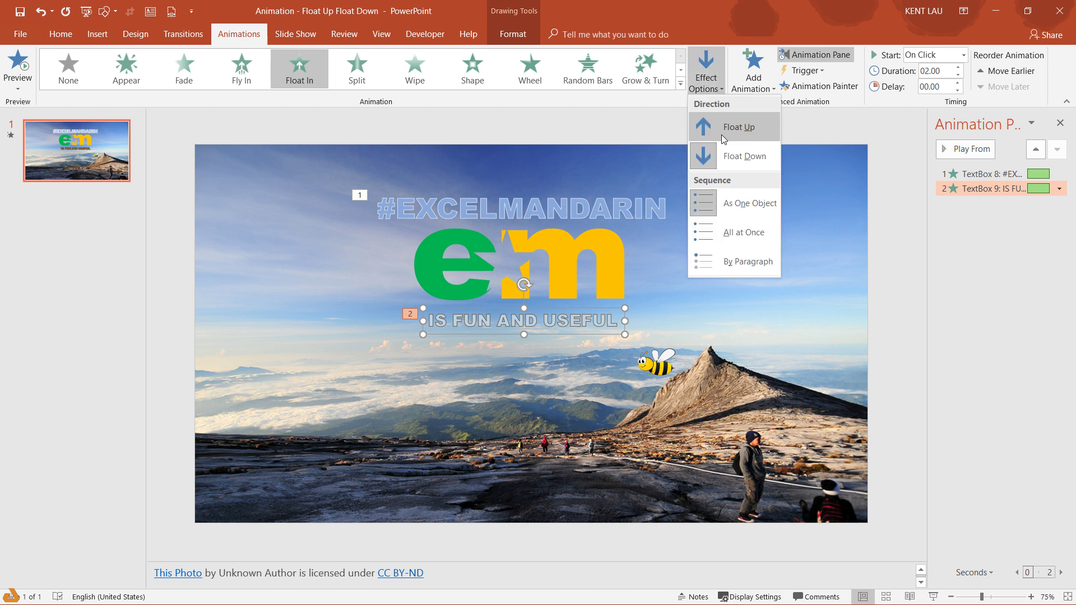
{"action": "left_click", "coordinate": [725, 132]}
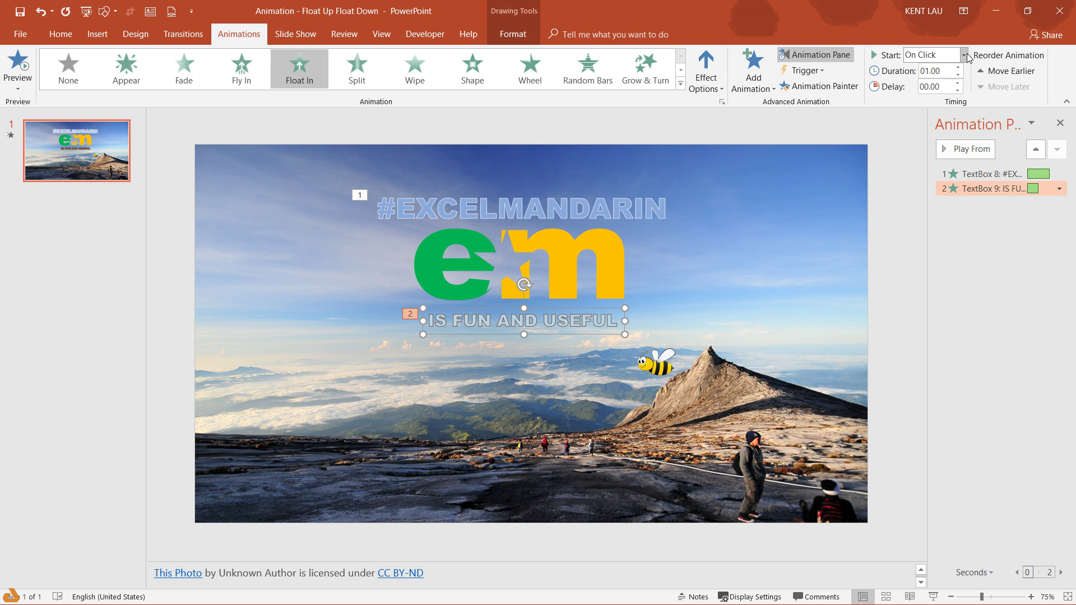
Step: Start the tagline animation With Previous and preview it alongside the title
{"action": "left_click", "coordinate": [790, 251]}
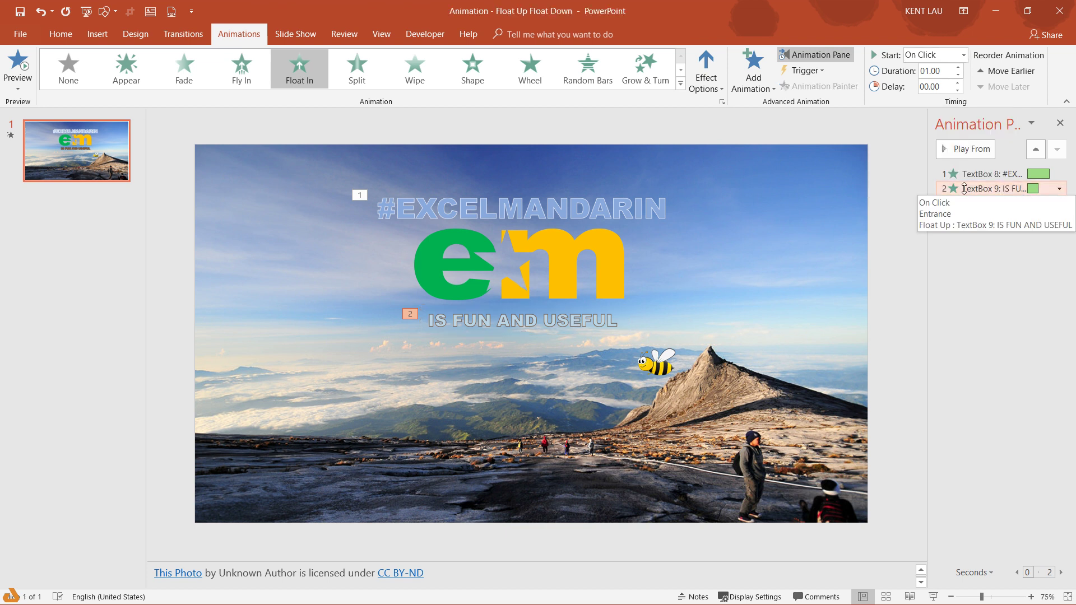
{"action": "left_click", "coordinate": [962, 55]}
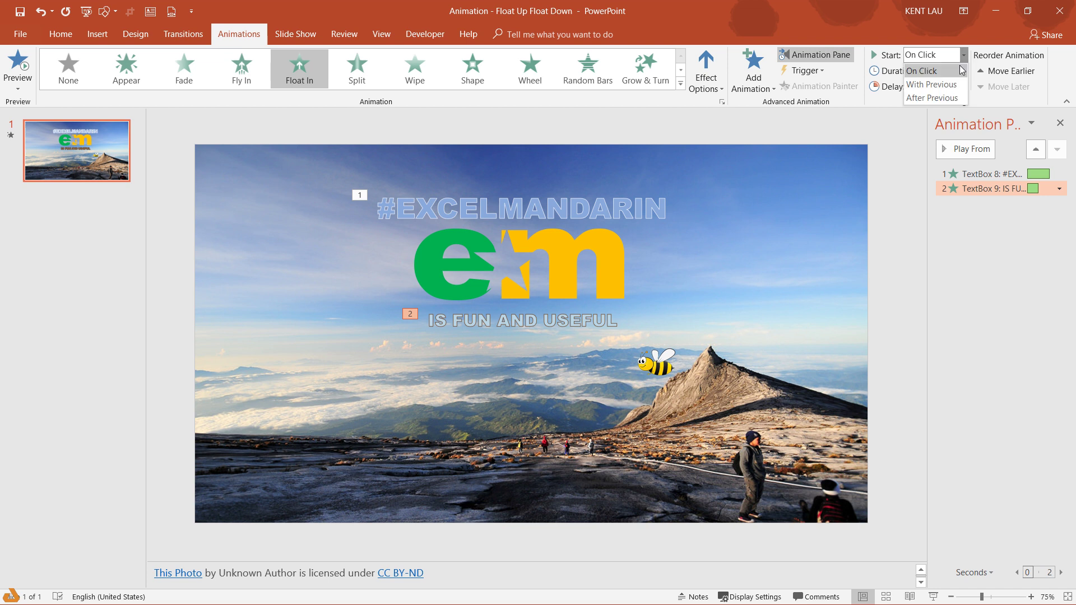
{"action": "left_click", "coordinate": [956, 84]}
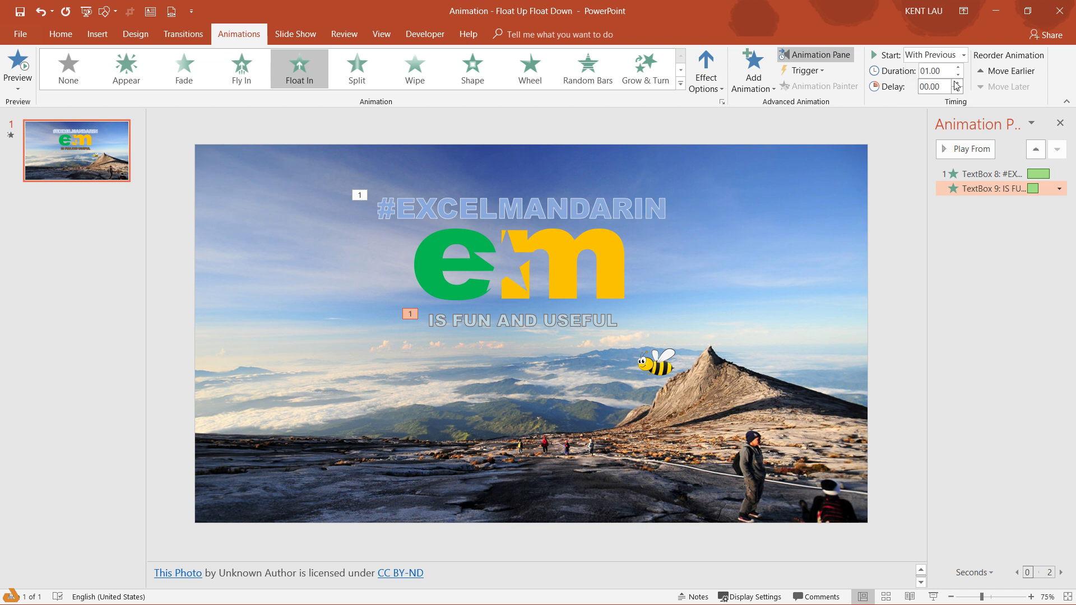
{"action": "left_click", "coordinate": [1031, 175]}
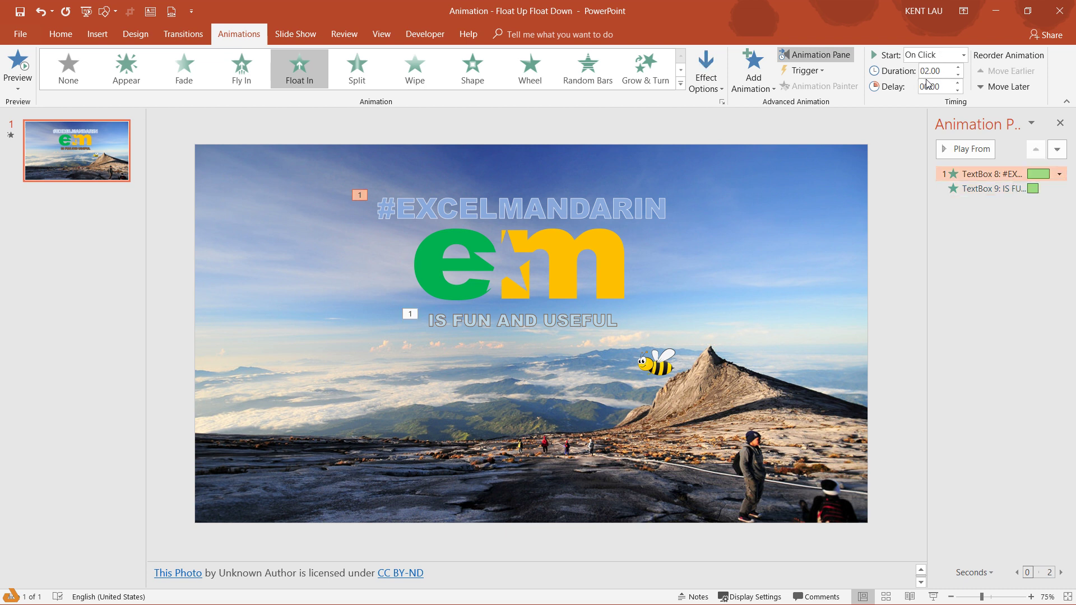
{"action": "left_click", "coordinate": [969, 149]}
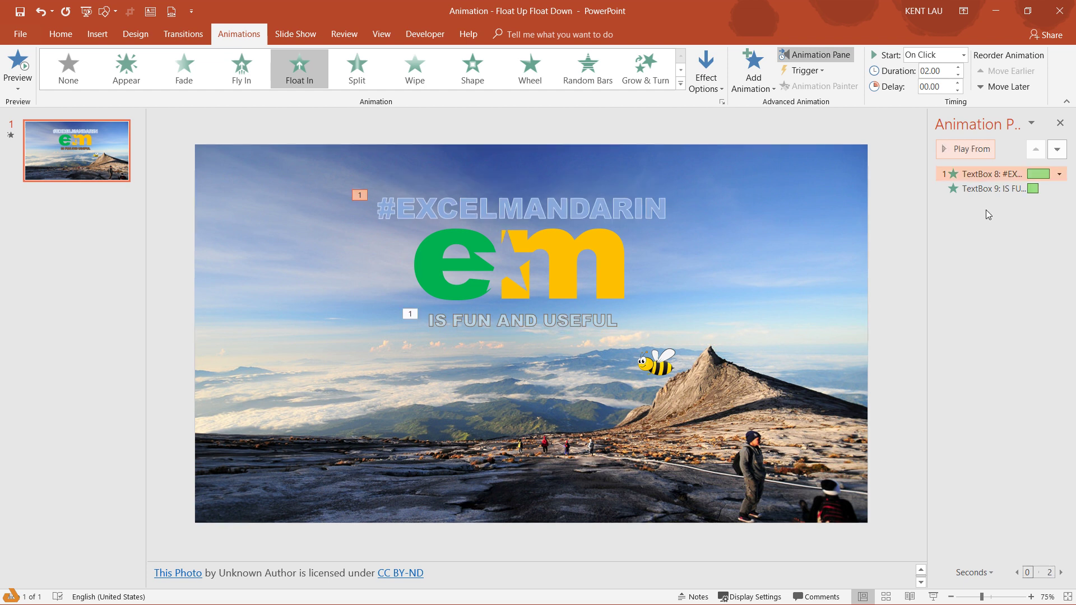
Step: Set the tagline animation's duration to 2 seconds
{"action": "left_click", "coordinate": [986, 189]}
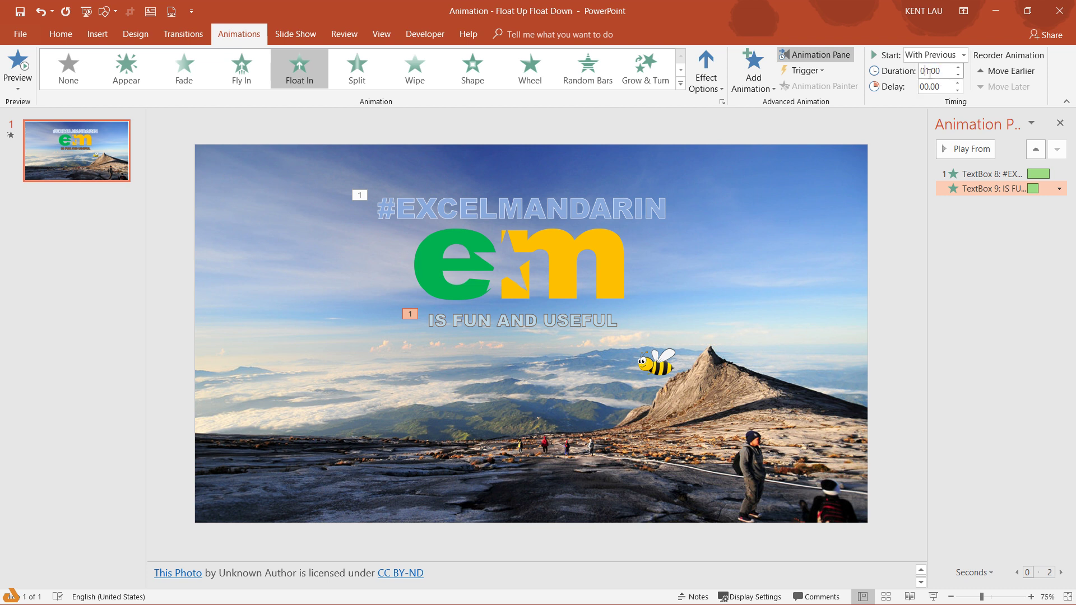
{"action": "left_click_drag", "start_coordinate": [925, 70], "coordinate": [930, 71]}
{"action": "type", "text": "2"}
{"action": "left_click", "coordinate": [991, 174]}
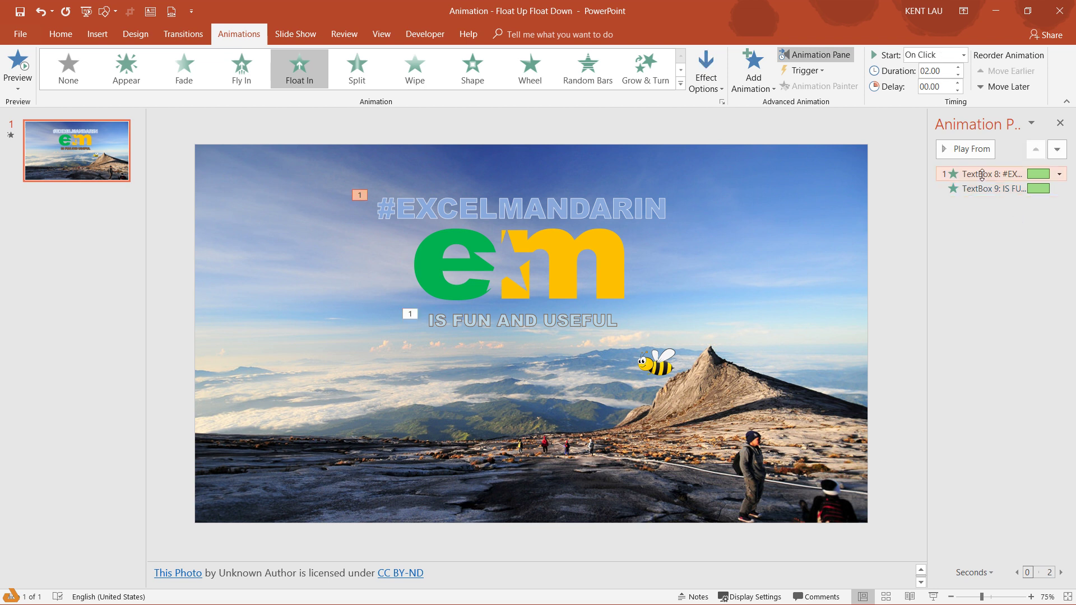
{"action": "left_click", "coordinate": [575, 273]}
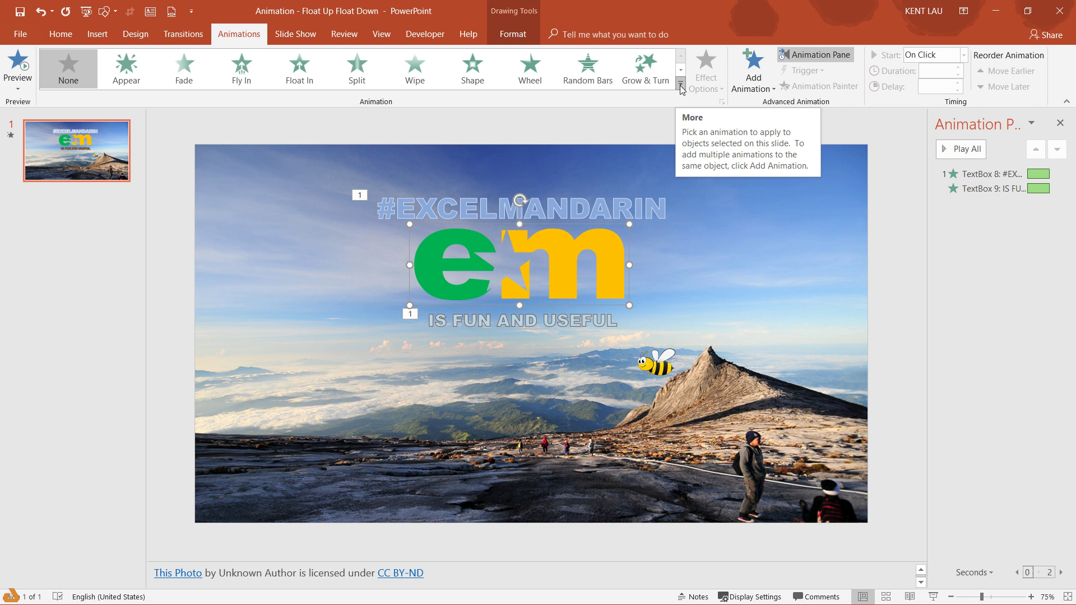
Step: Apply a Shape entrance with Out direction to the em logo, starting With Previous, and preview
{"action": "left_click", "coordinate": [465, 70]}
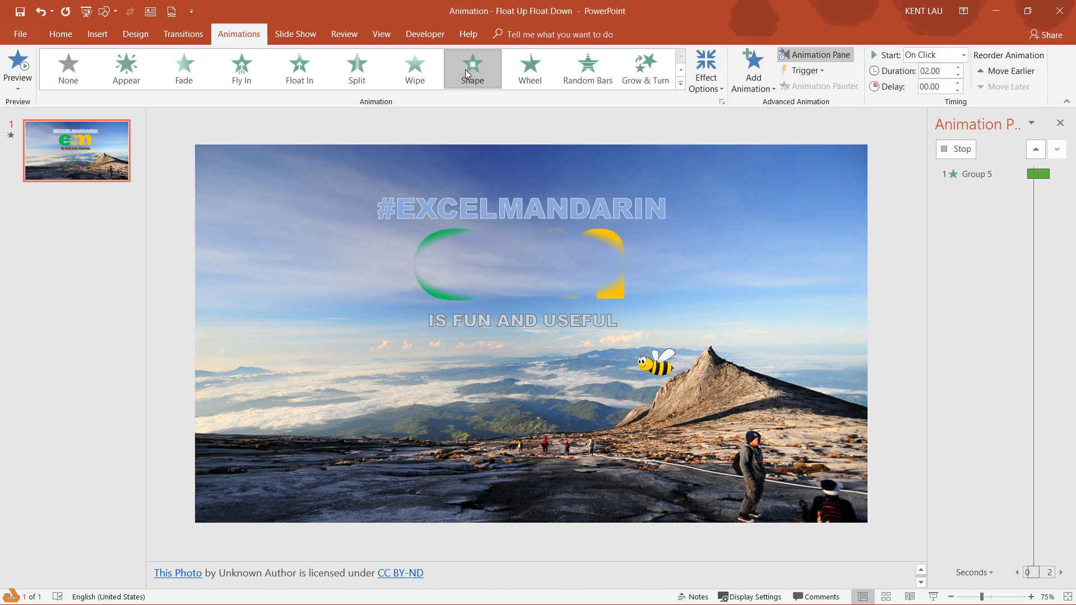
{"action": "left_click", "coordinate": [719, 89]}
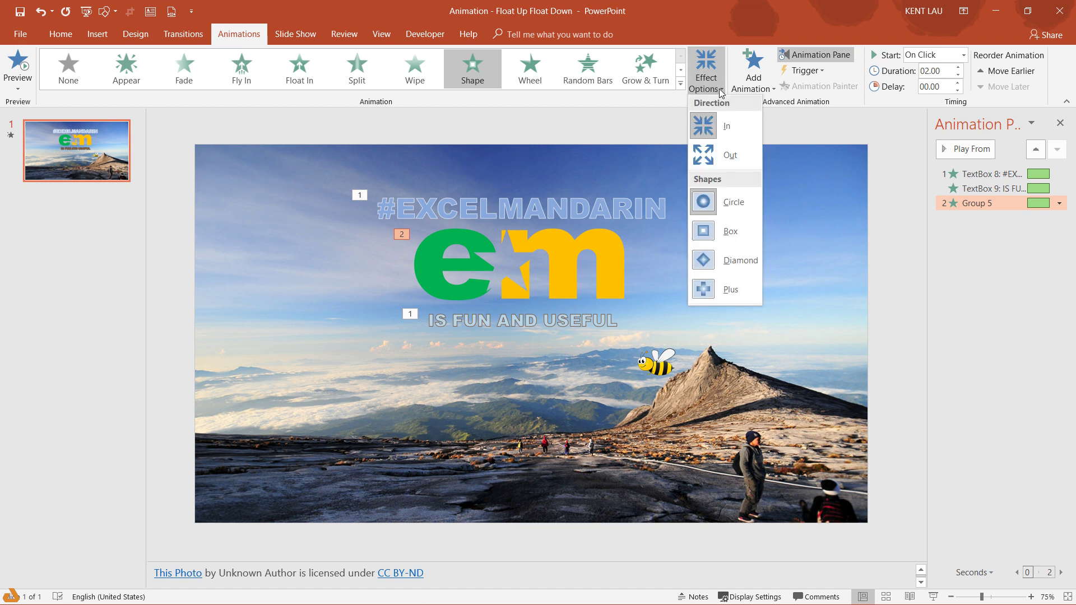
{"action": "left_click", "coordinate": [717, 162]}
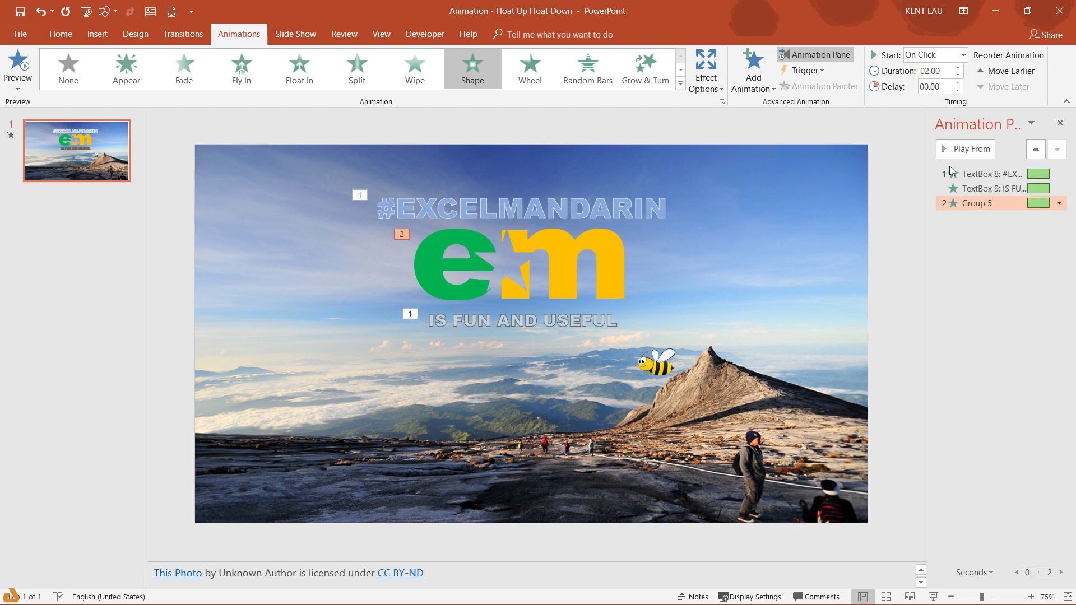
{"action": "left_click", "coordinate": [962, 55]}
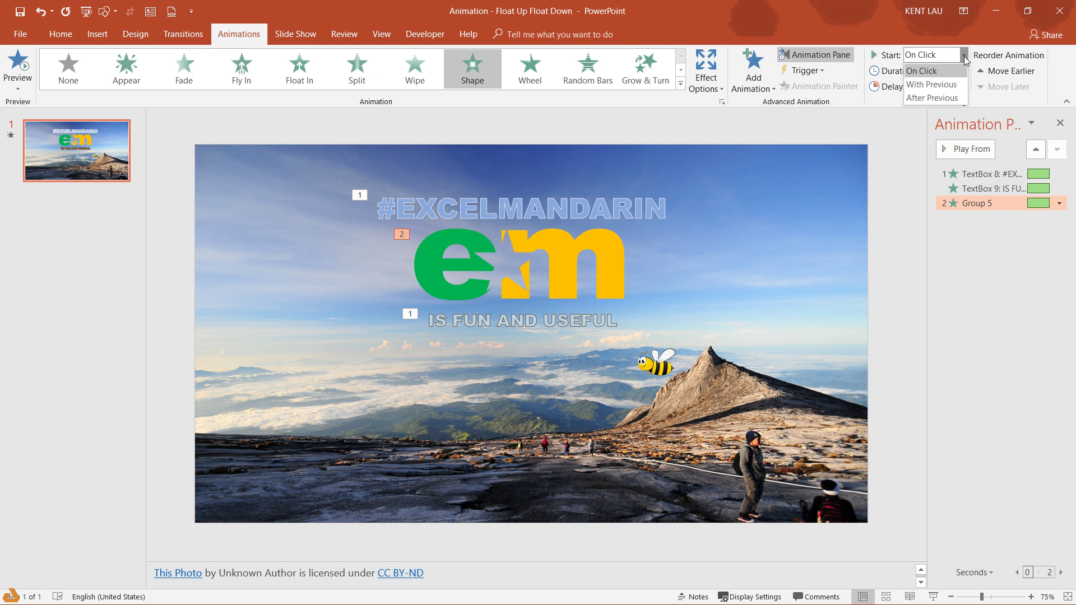
{"action": "left_click", "coordinate": [958, 84]}
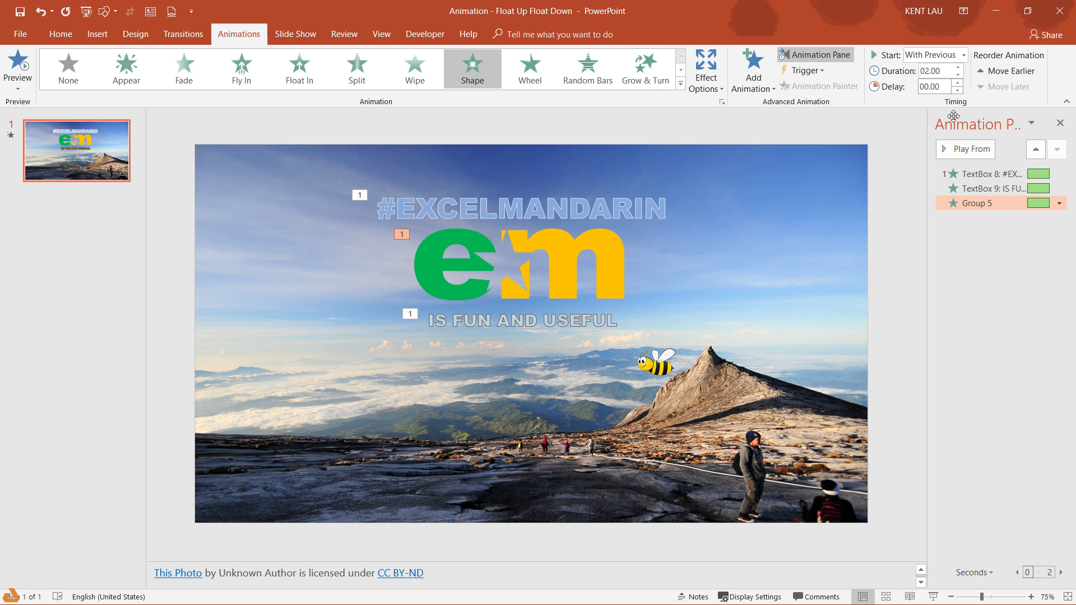
{"action": "left_click", "coordinate": [963, 172]}
{"action": "left_click", "coordinate": [965, 150]}
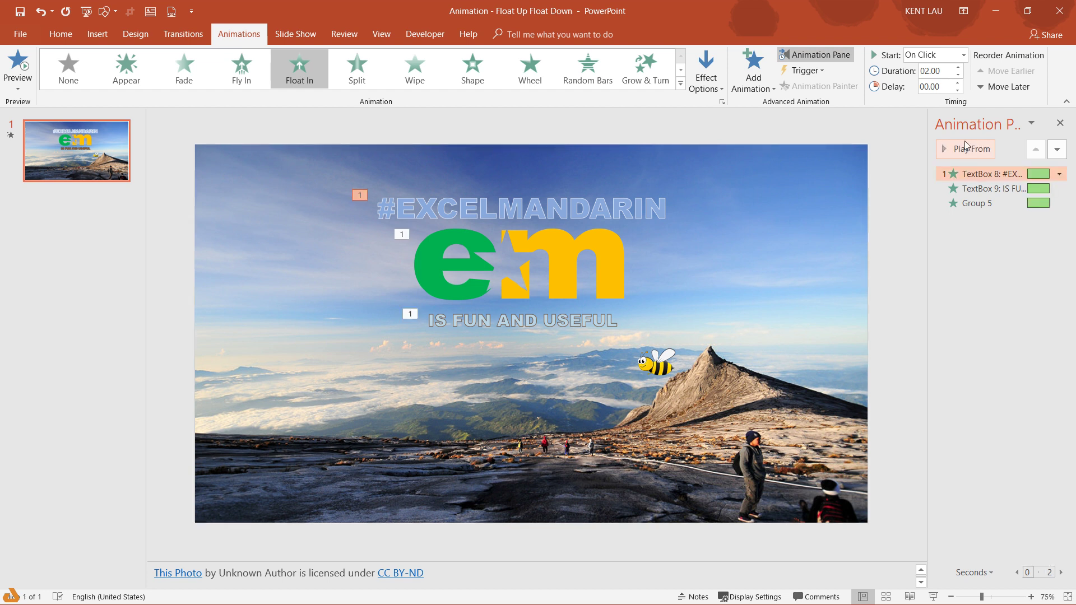
{"action": "left_click", "coordinate": [965, 147]}
Step: Add a Fly In From Right entrance to the bee with a 1.0-second duration
{"action": "left_click", "coordinate": [639, 363]}
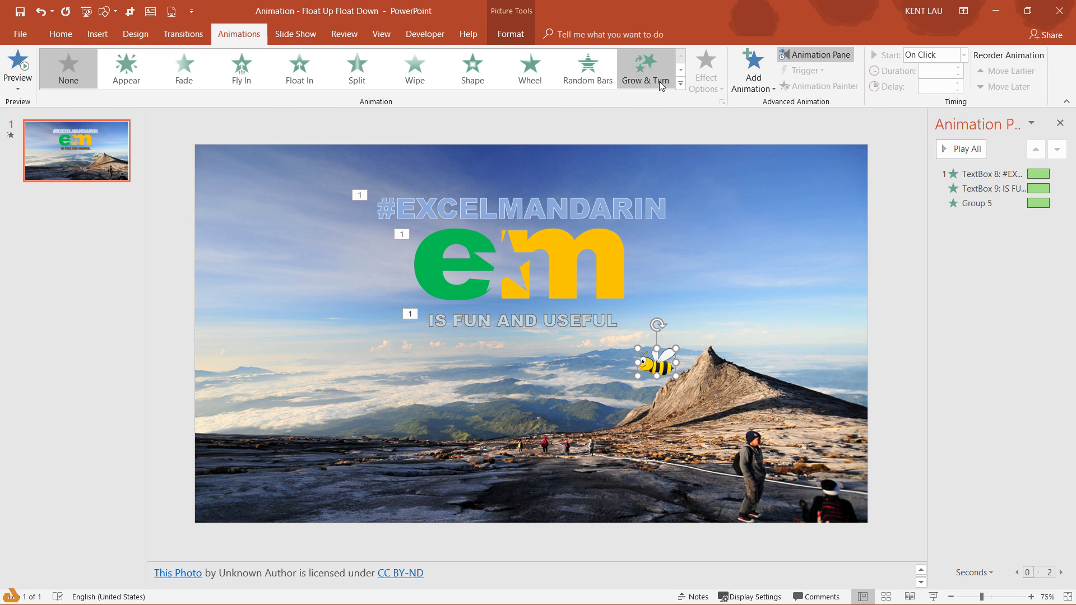
{"action": "left_click", "coordinate": [760, 85]}
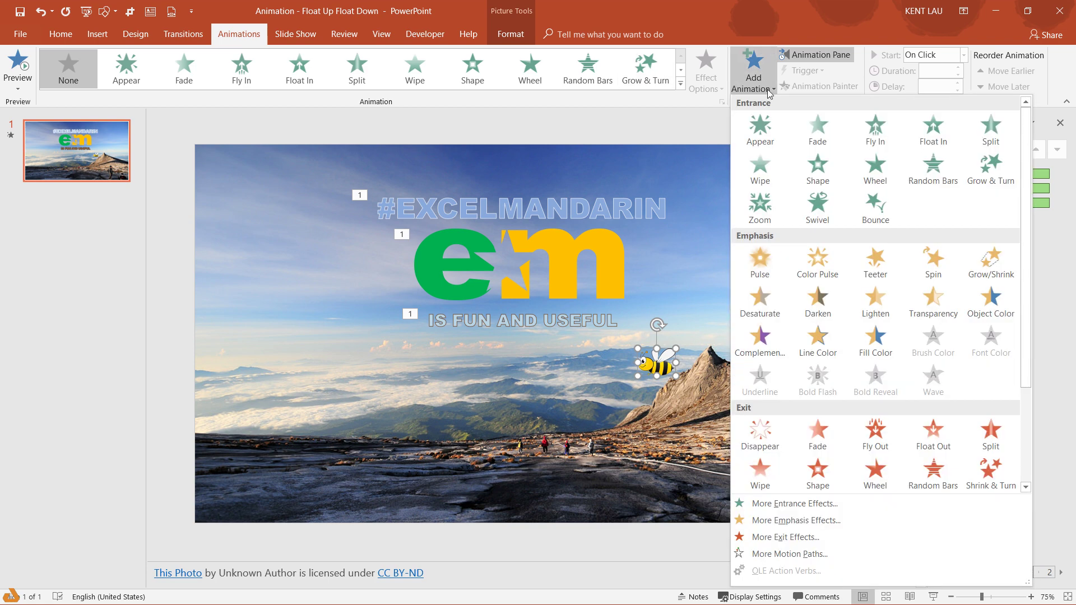
{"action": "left_click", "coordinate": [874, 132]}
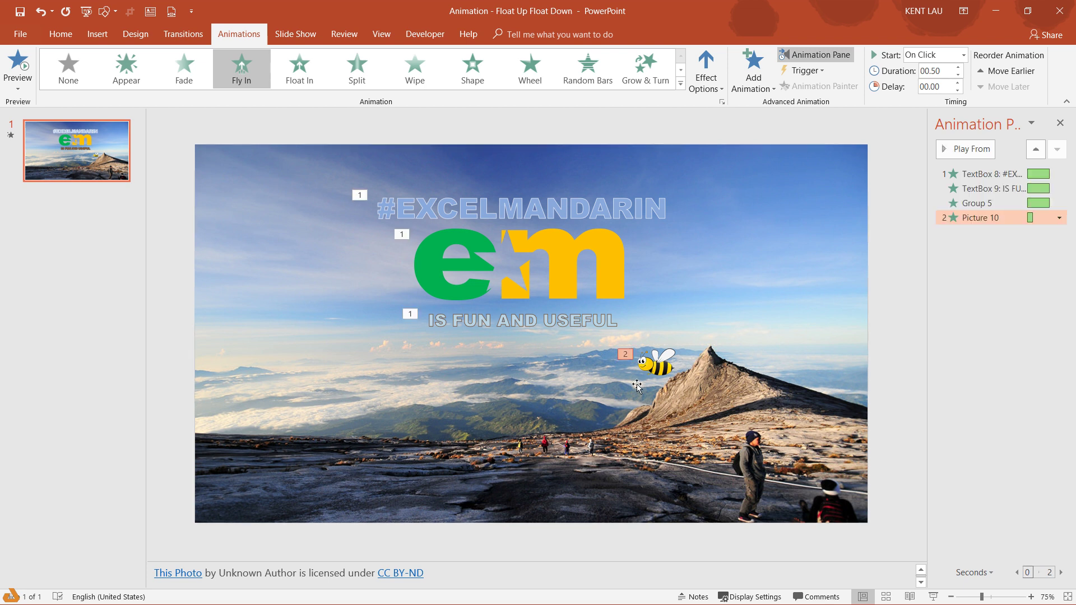
{"action": "left_click", "coordinate": [706, 70]}
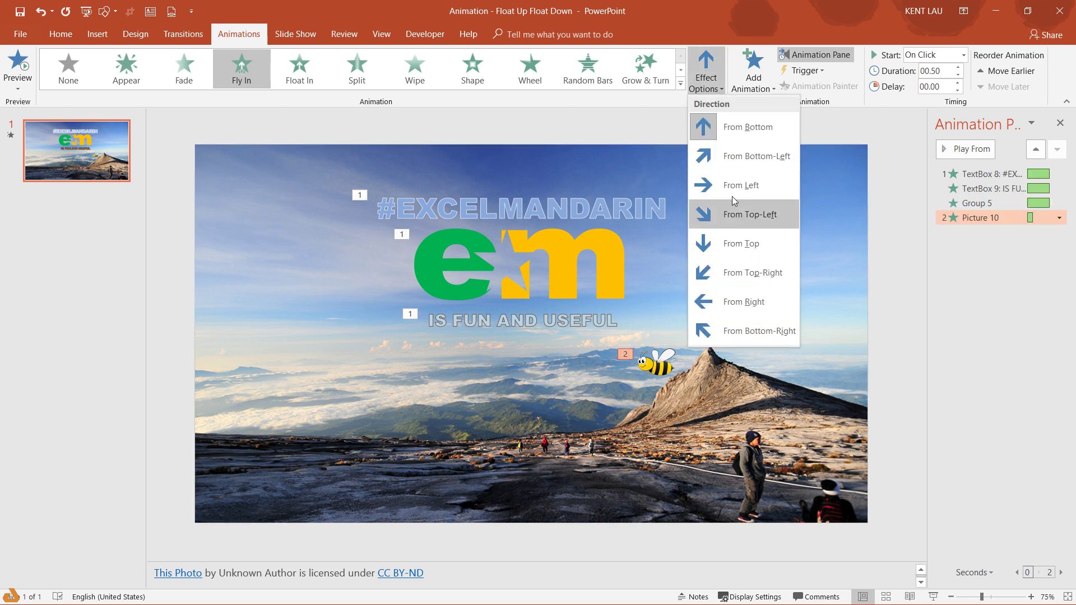
{"action": "left_click", "coordinate": [752, 302]}
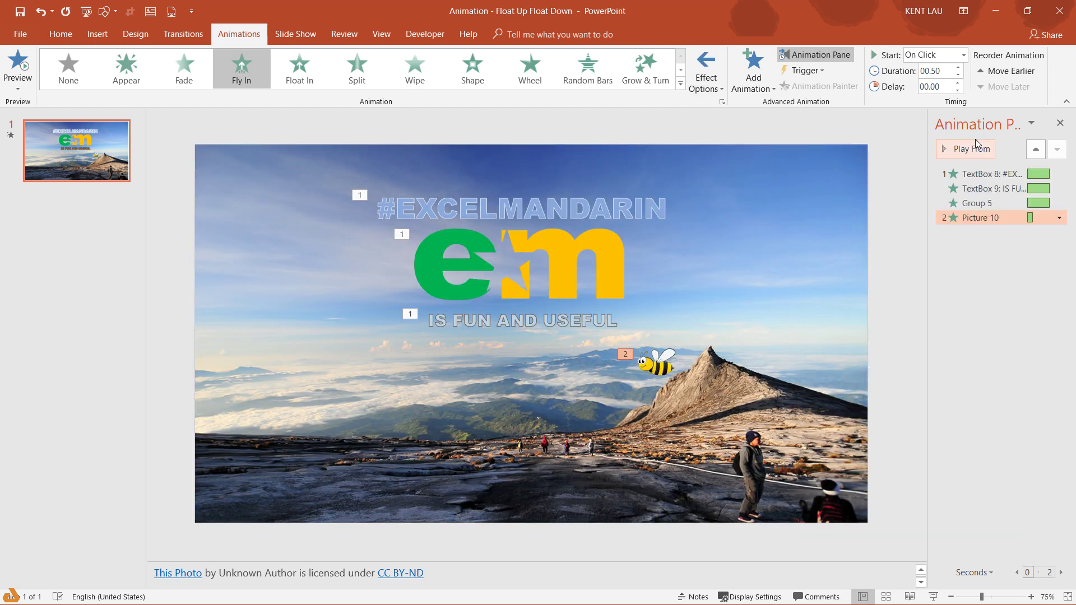
{"action": "left_click", "coordinate": [931, 70]}
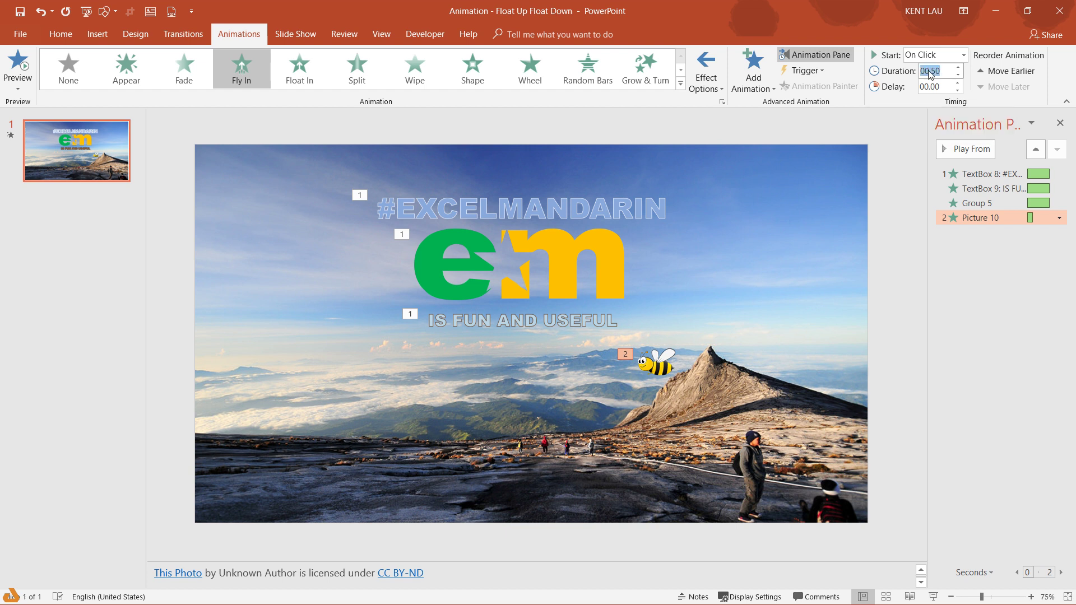
{"action": "left_click", "coordinate": [927, 70]}
{"action": "left_click_drag", "start_coordinate": [927, 70], "coordinate": [903, 71]}
{"action": "type", "text": "1.00"}
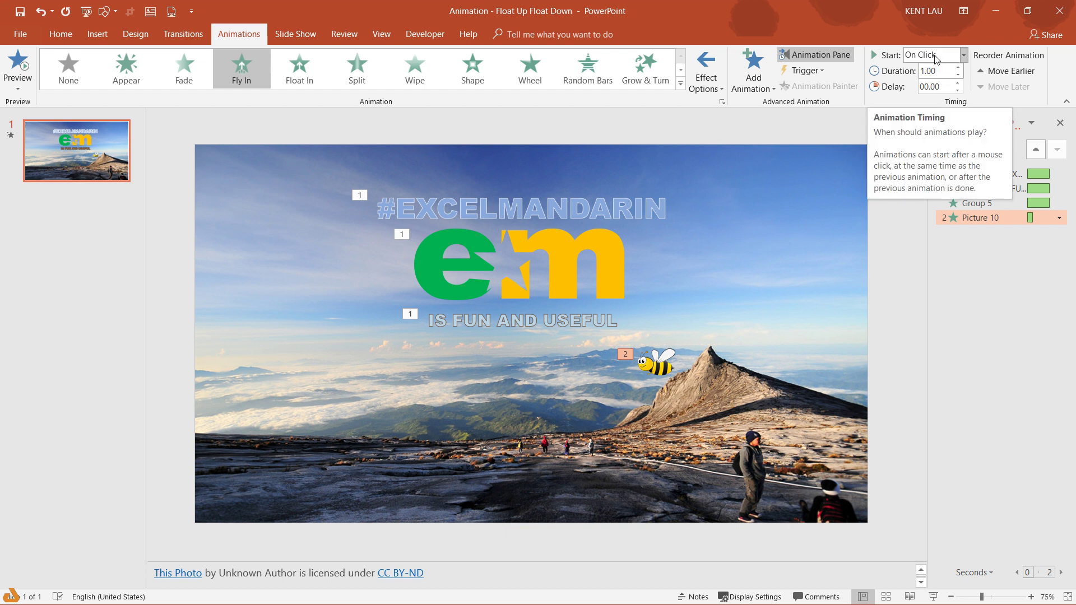
Step: Set the bee's animation to start After Previous and preview the full sequence
{"action": "right_click", "coordinate": [999, 223]}
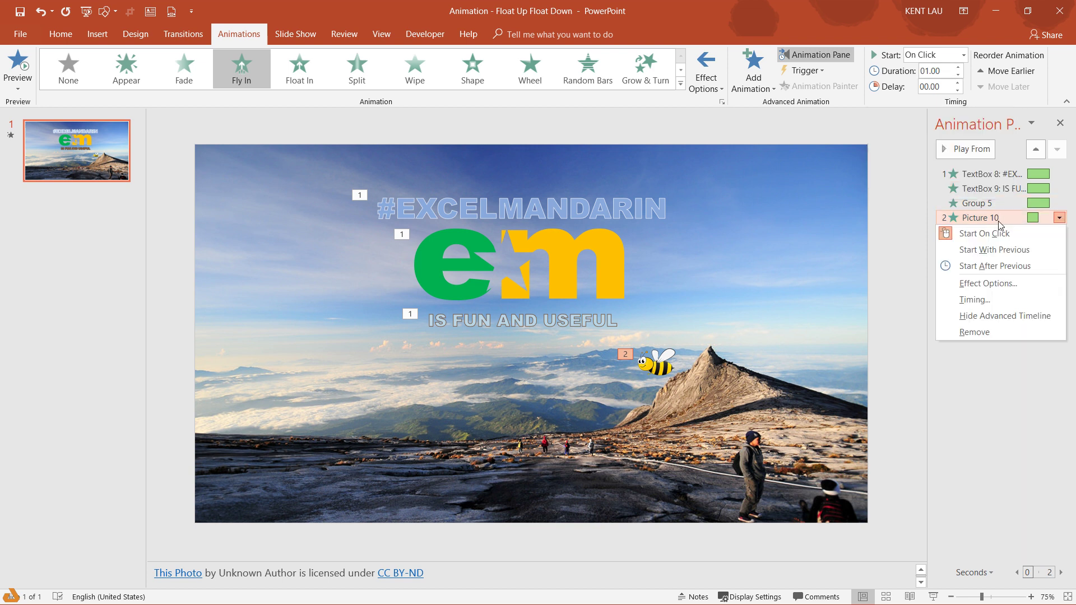
{"action": "left_click", "coordinate": [995, 250]}
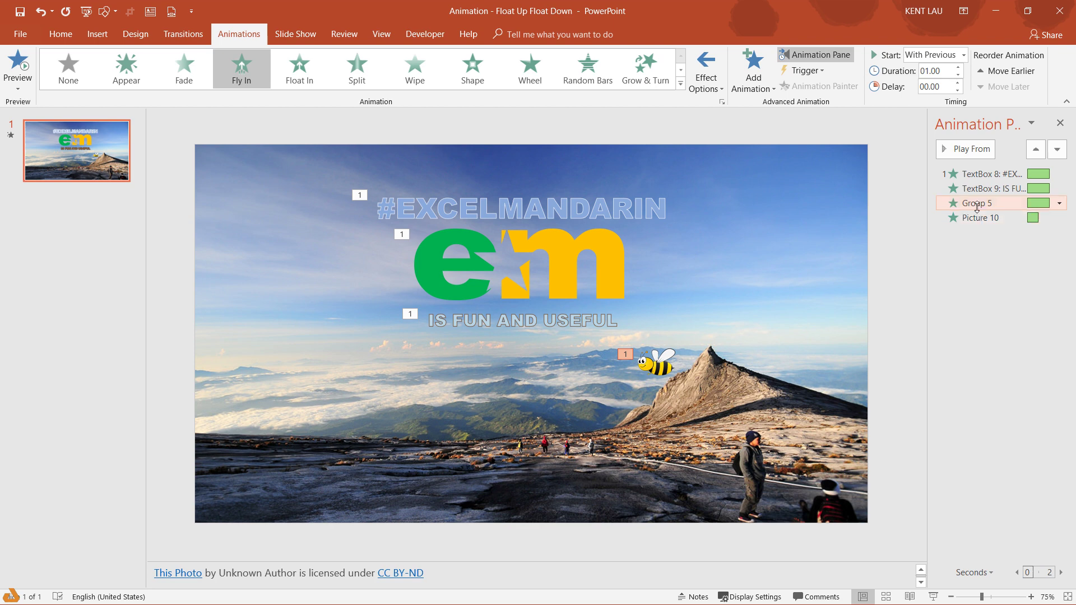
{"action": "left_click", "coordinate": [963, 150]}
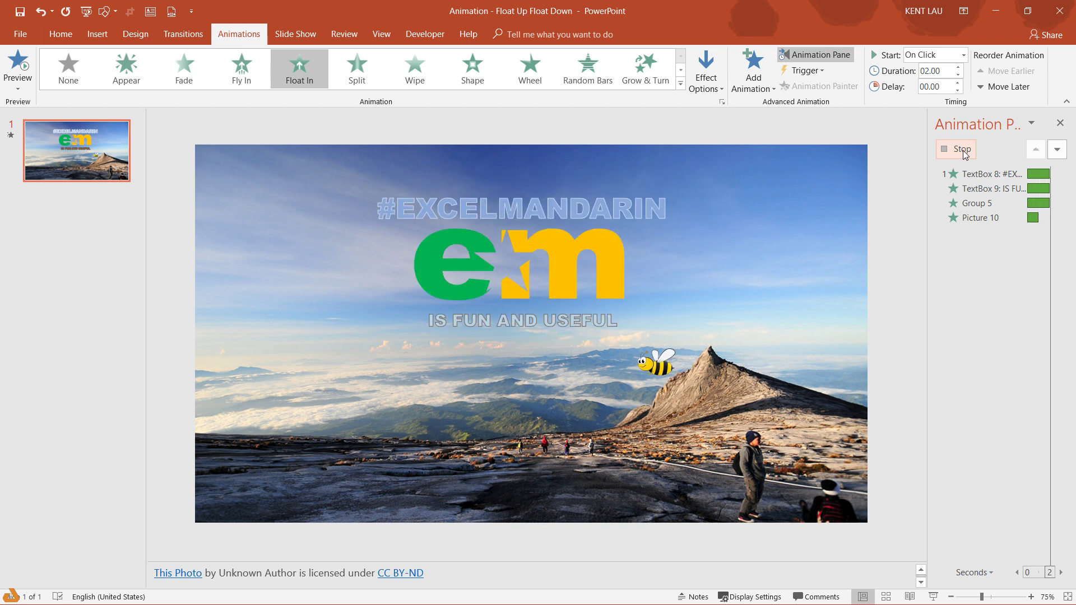
{"action": "left_click", "coordinate": [979, 218]}
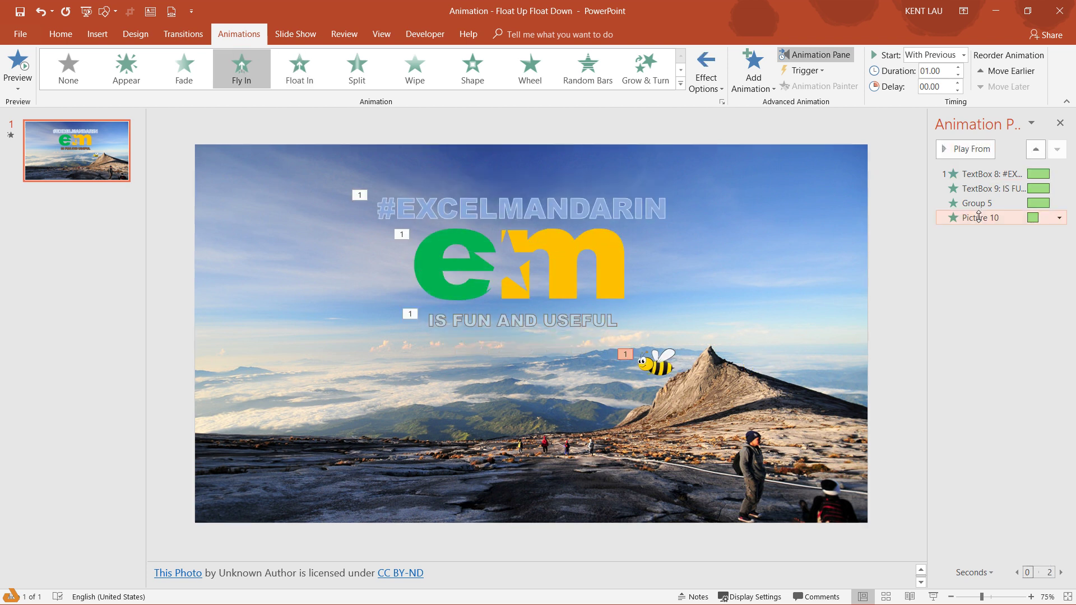
{"action": "right_click", "coordinate": [981, 219]}
{"action": "left_click", "coordinate": [992, 271]}
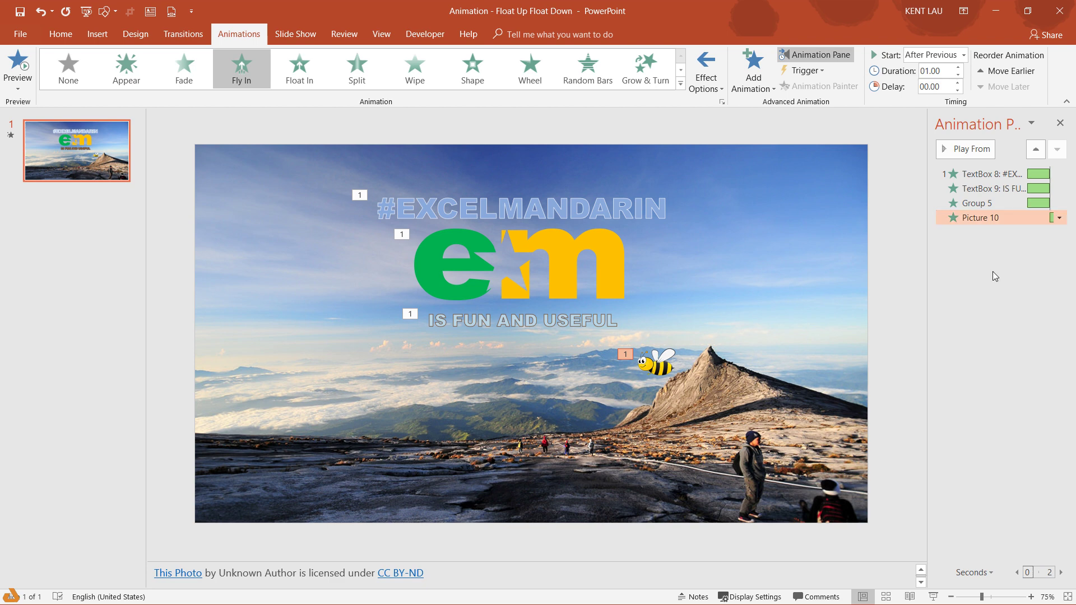
{"action": "left_click", "coordinate": [981, 175]}
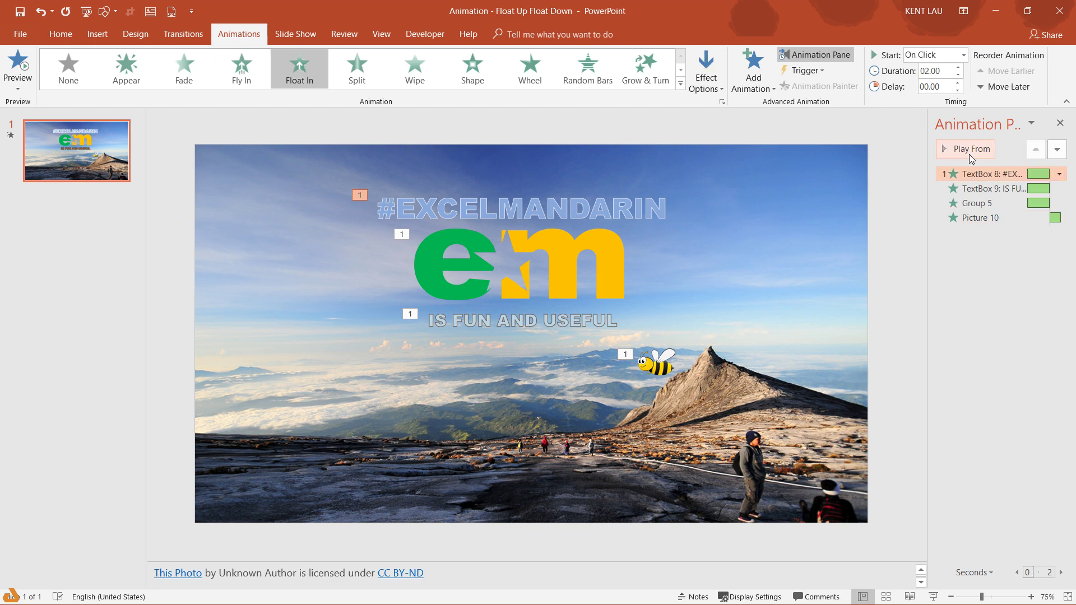
{"action": "left_click", "coordinate": [966, 149]}
Step: Start the slide show from the current slide and advance it to play the animations
{"action": "key", "text": "F5"}
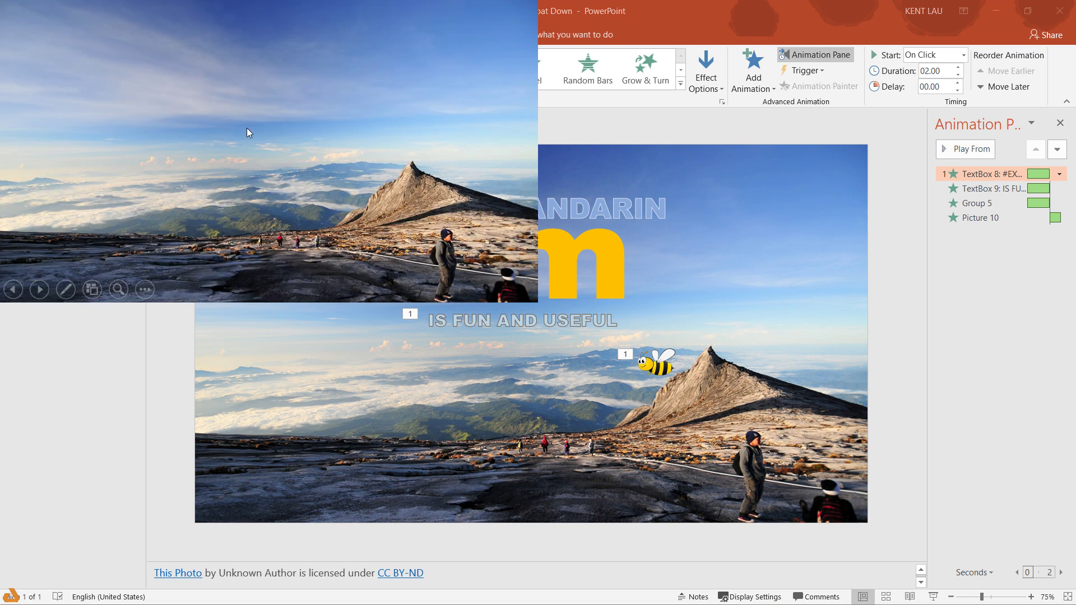
{"action": "left_click", "coordinate": [247, 133]}
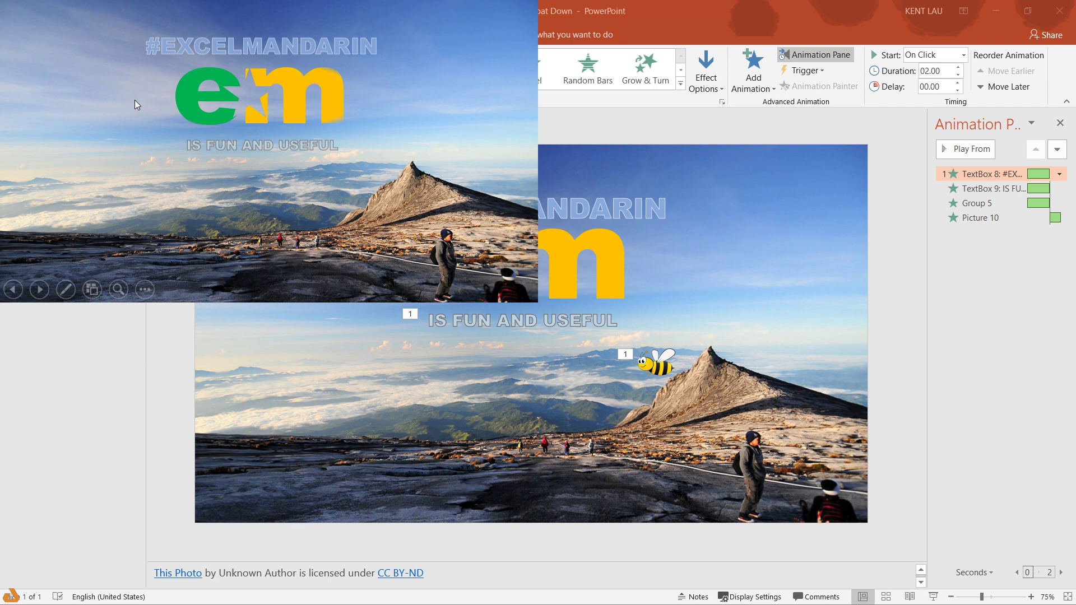